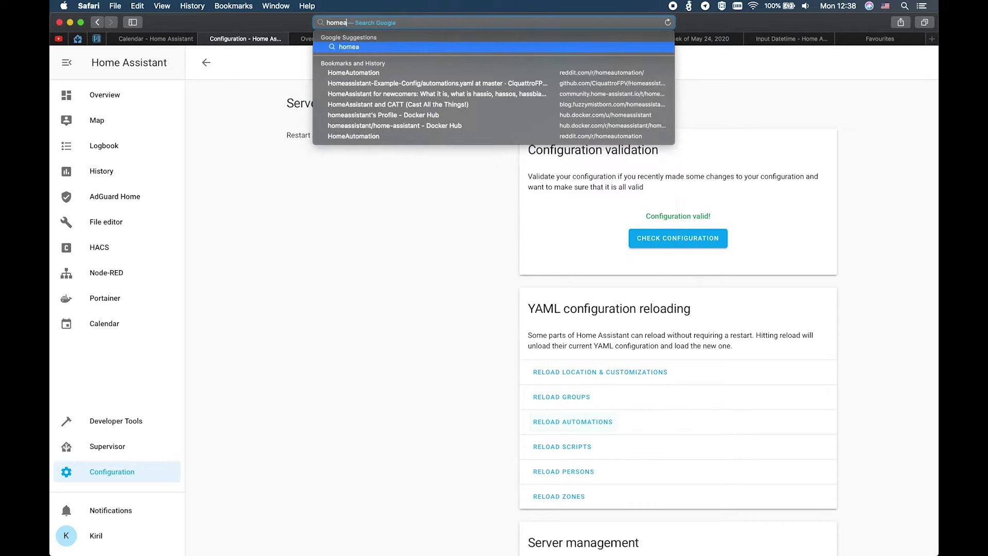
- Open the Google Calendar Event documentation from the Calendar category of the integrations on home-assistant.io and go to its prerequisites
key(Return)
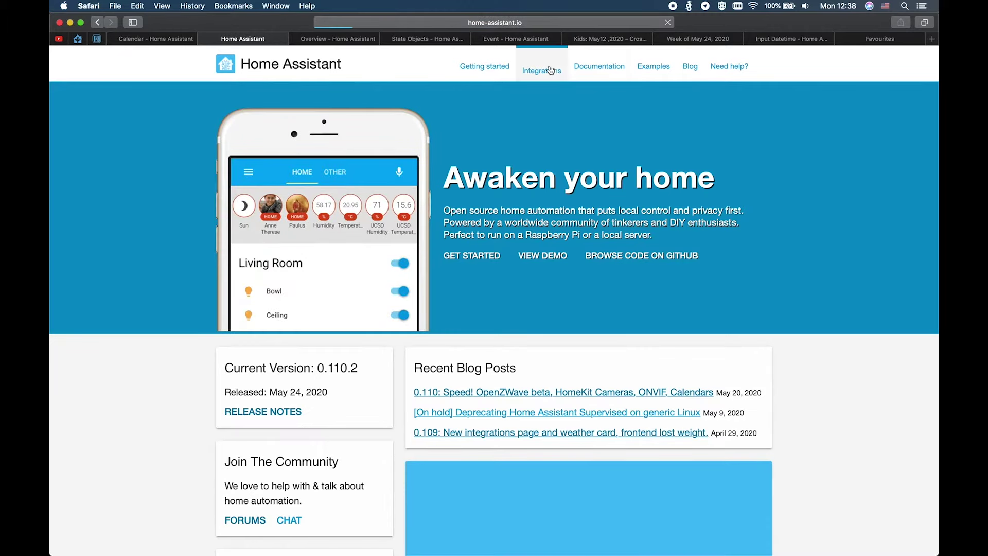
click(550, 70)
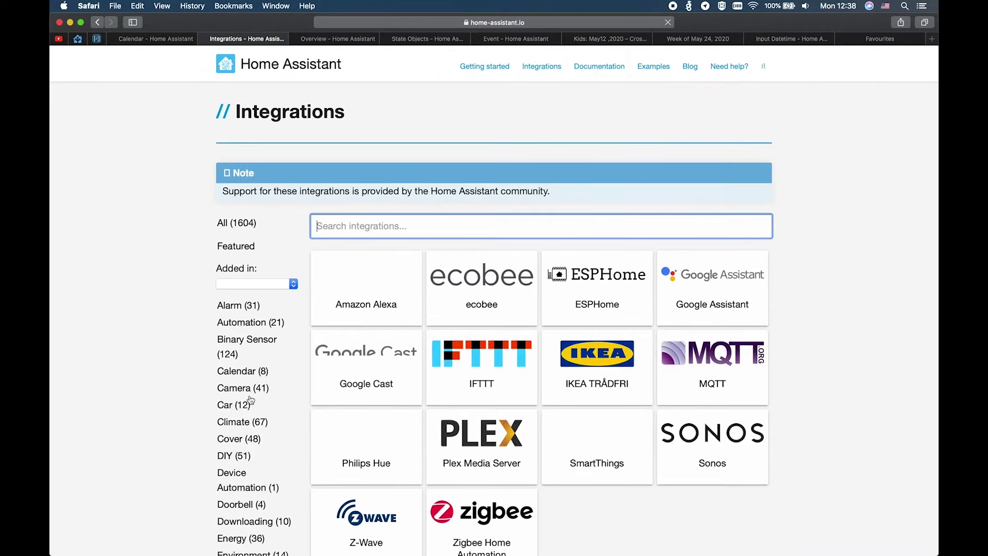
click(241, 371)
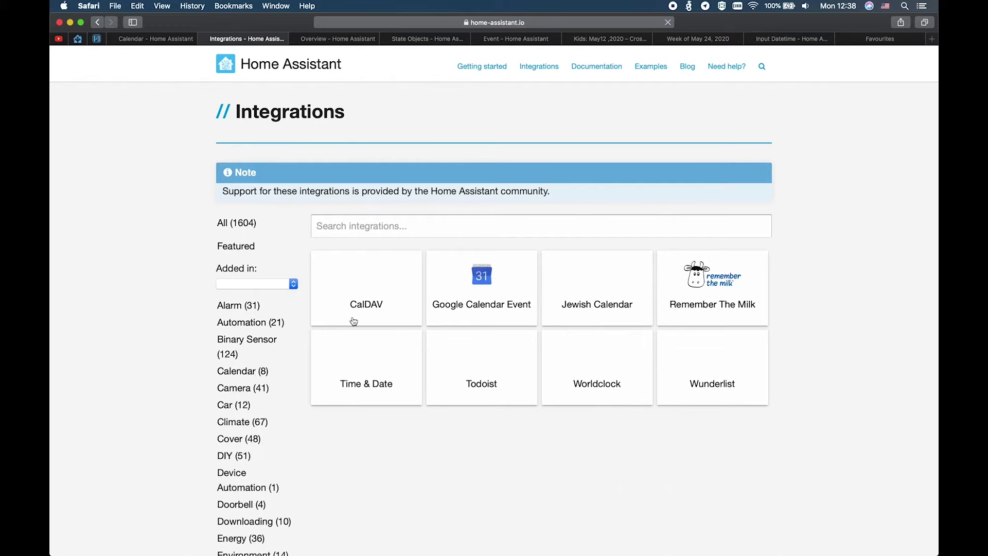
click(474, 292)
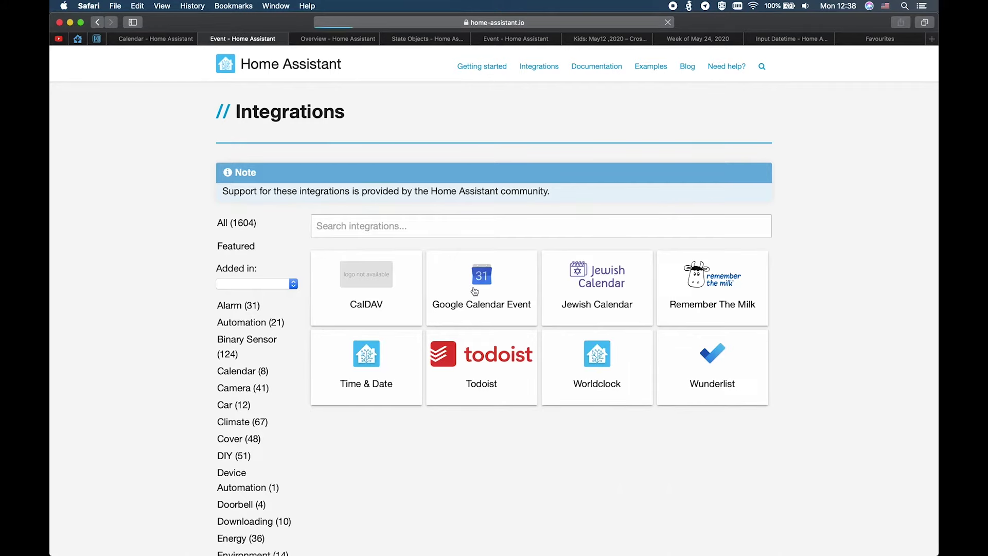
scroll(475, 292, down, 2)
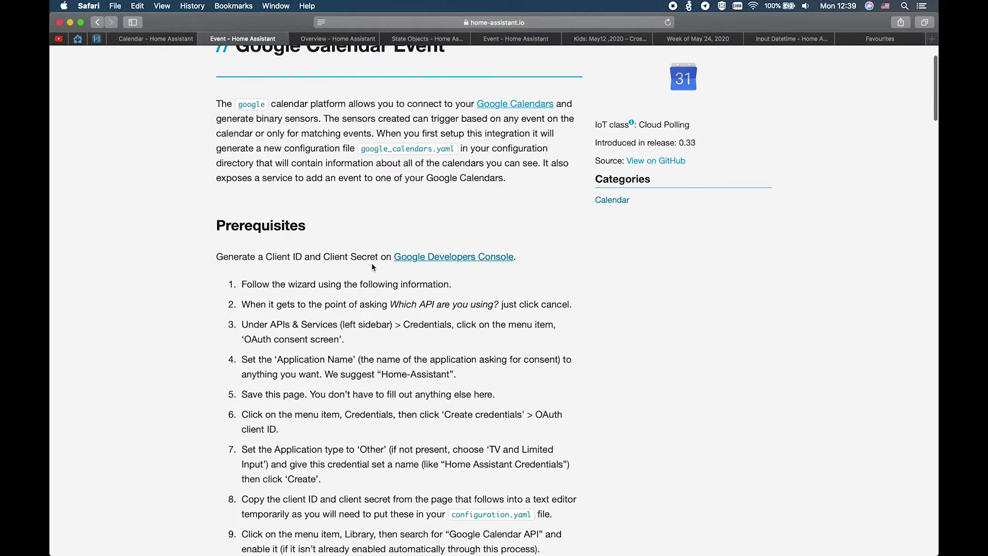
- Open the linked Google Developers Console separately and register the application for the Google Calendar API in a new project
right_click(419, 262)
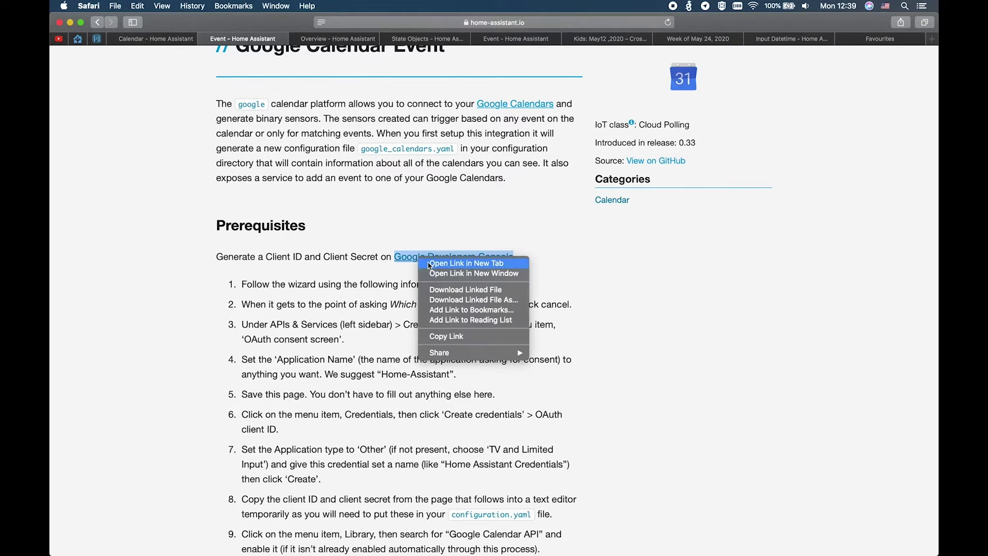
click(448, 263)
click(316, 43)
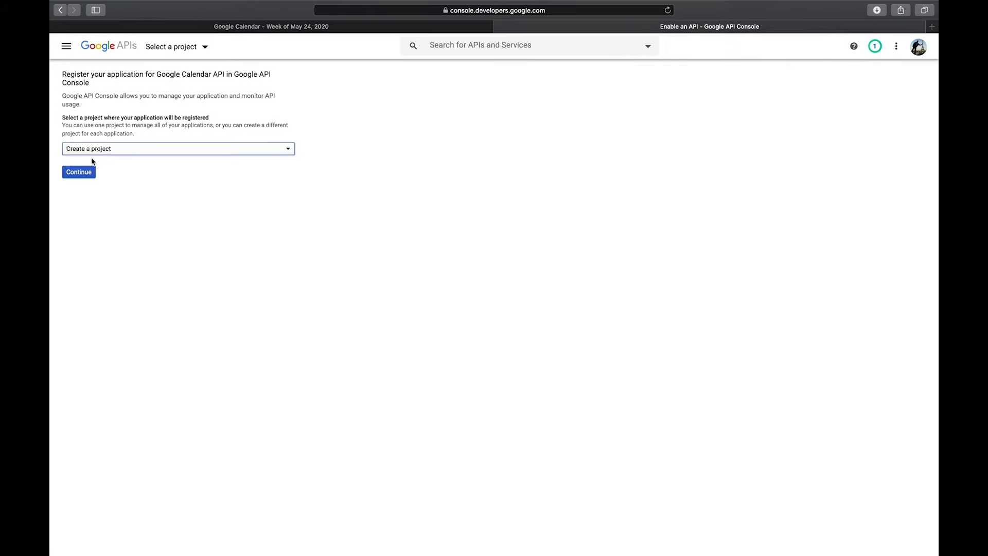
click(85, 173)
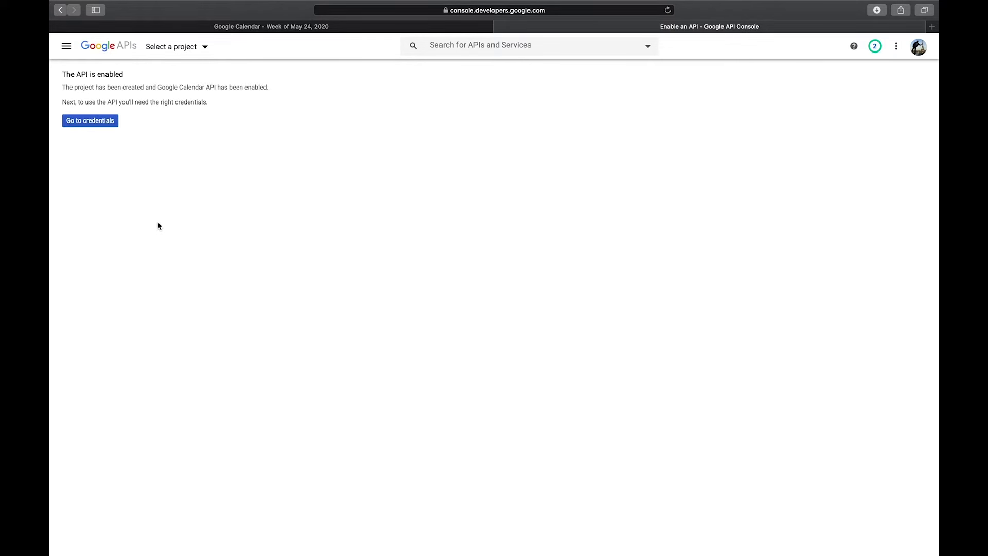
- Specify the project's credential needs as Google Calendar API, called from Other UI (e.g. Windows, CLI tool), accessing User data
click(94, 122)
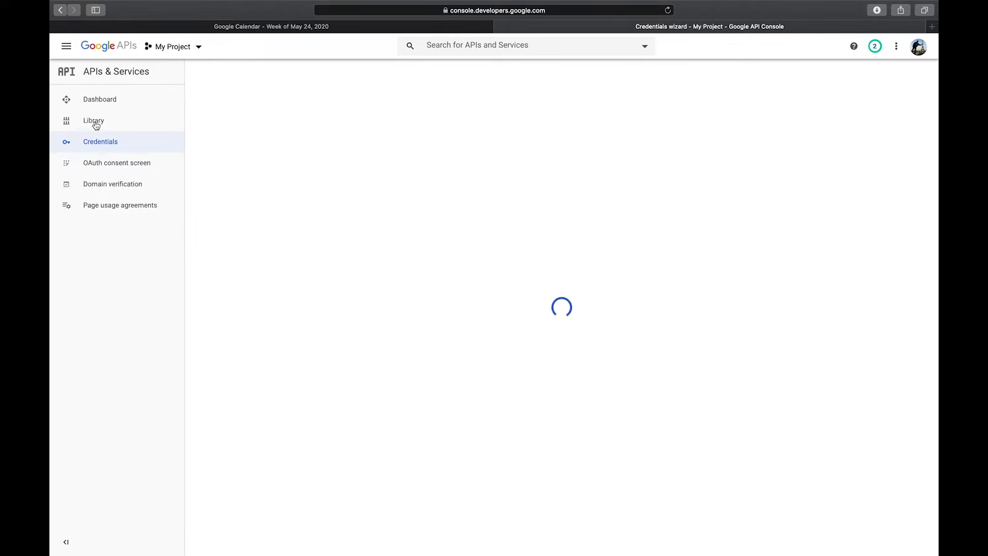
click(250, 256)
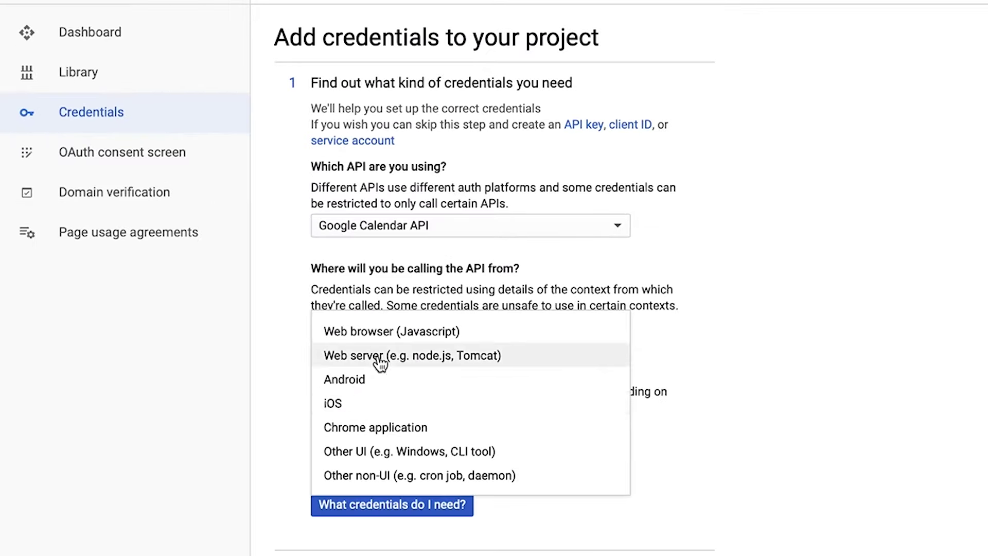
click(401, 457)
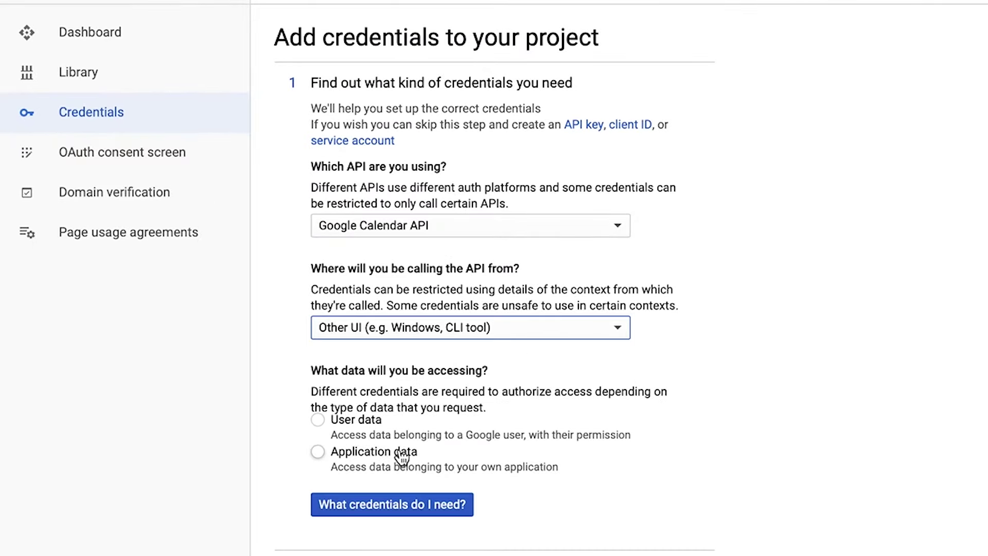
click(357, 430)
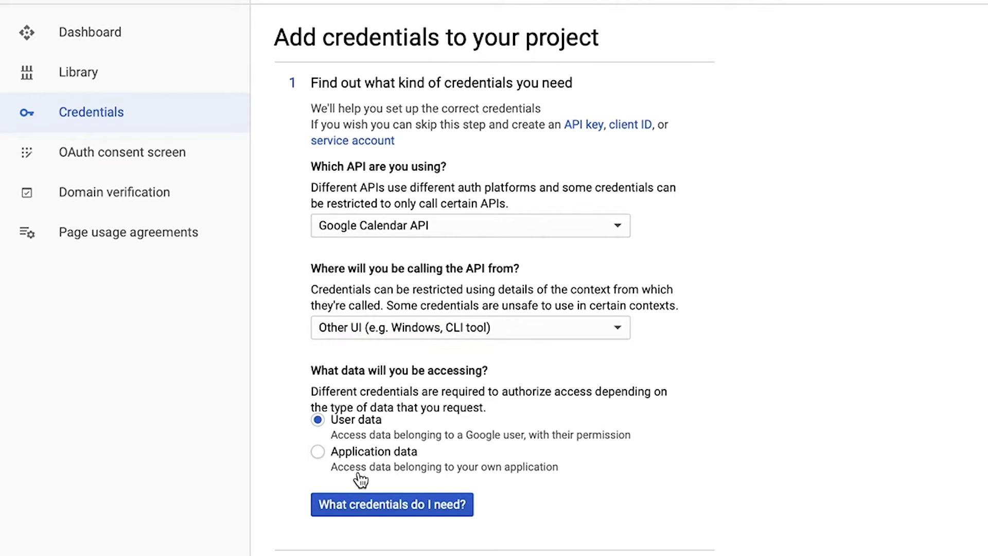
click(371, 509)
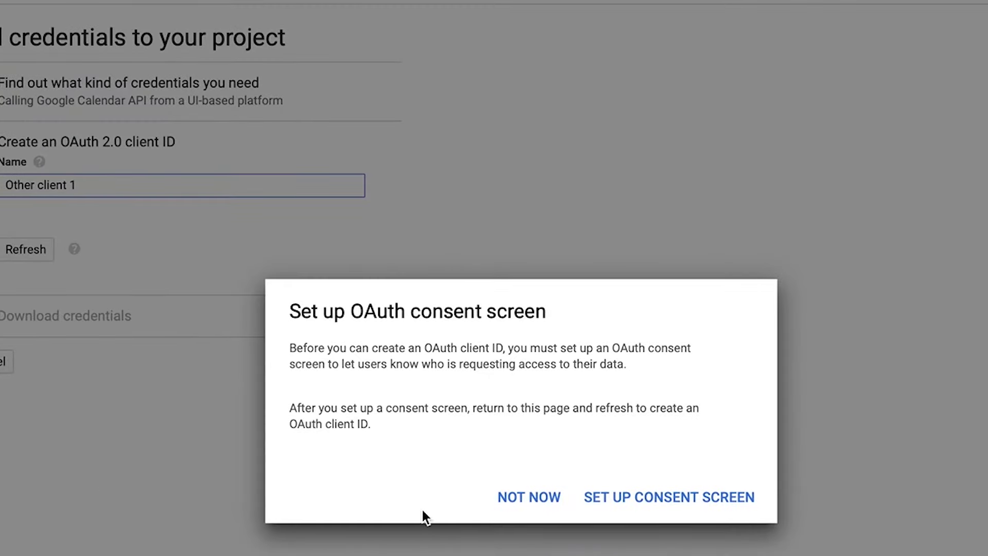
- Set up an OAuth consent screen with user type External and application name HA_CALENDAR, and save it
click(626, 509)
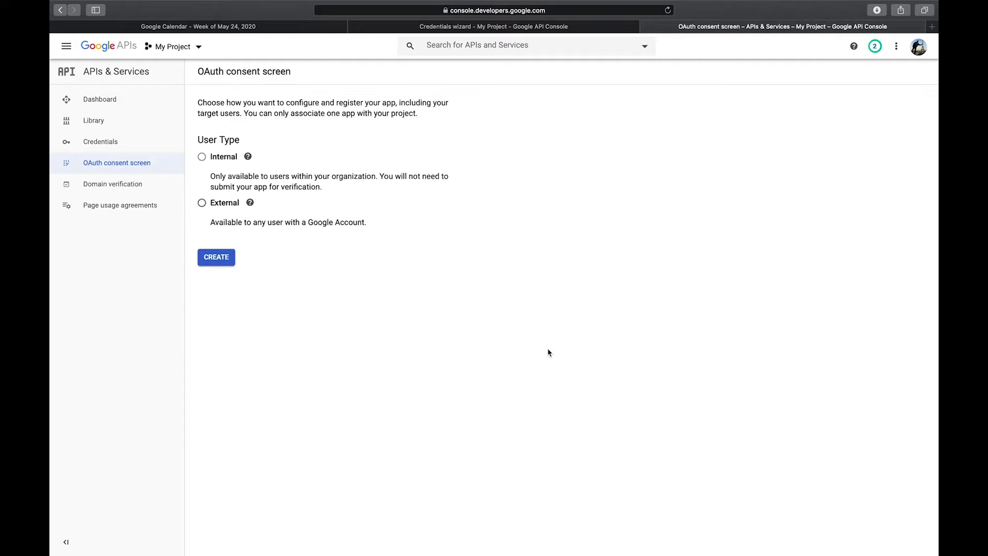
click(202, 204)
click(215, 258)
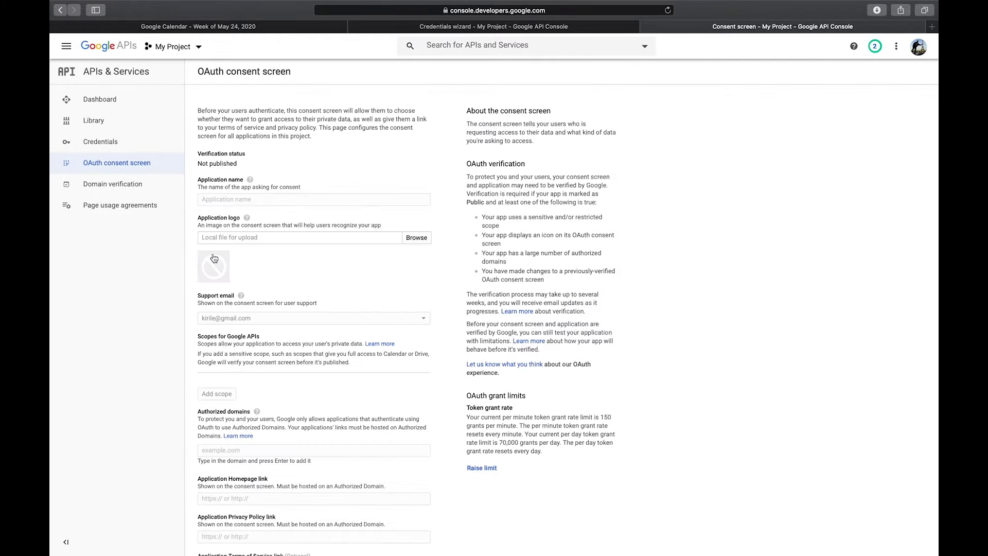
click(232, 201)
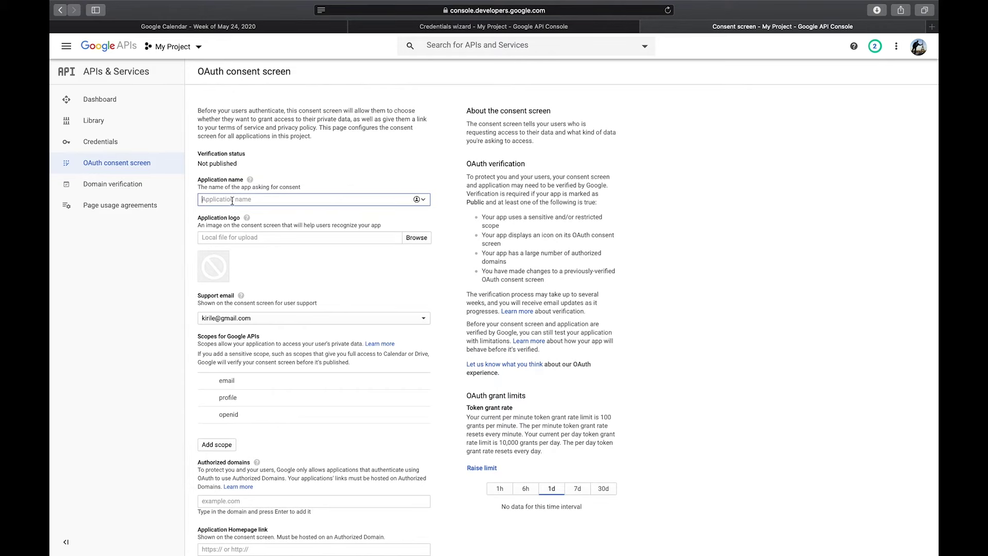
text(HA_CALENDAR)
scroll(217, 348, down, 3)
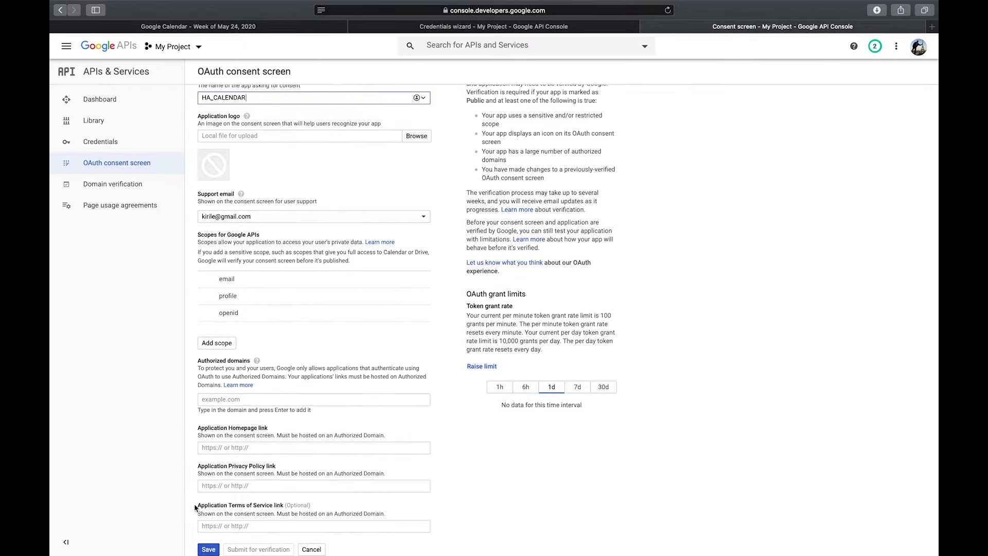
click(208, 550)
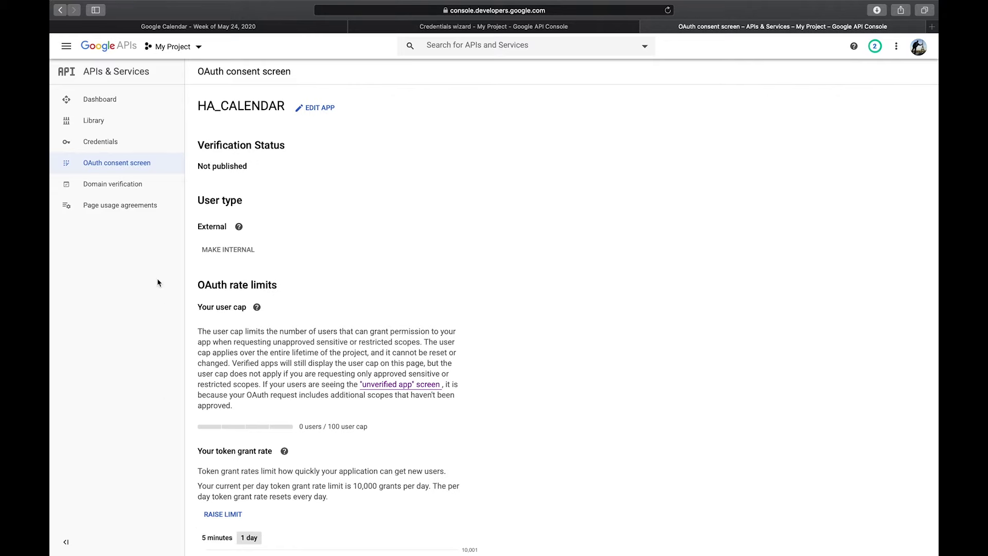
- Create an OAuth client ID credential of application type TVs and Limited Input devices, named HA_CALENDAR
click(118, 148)
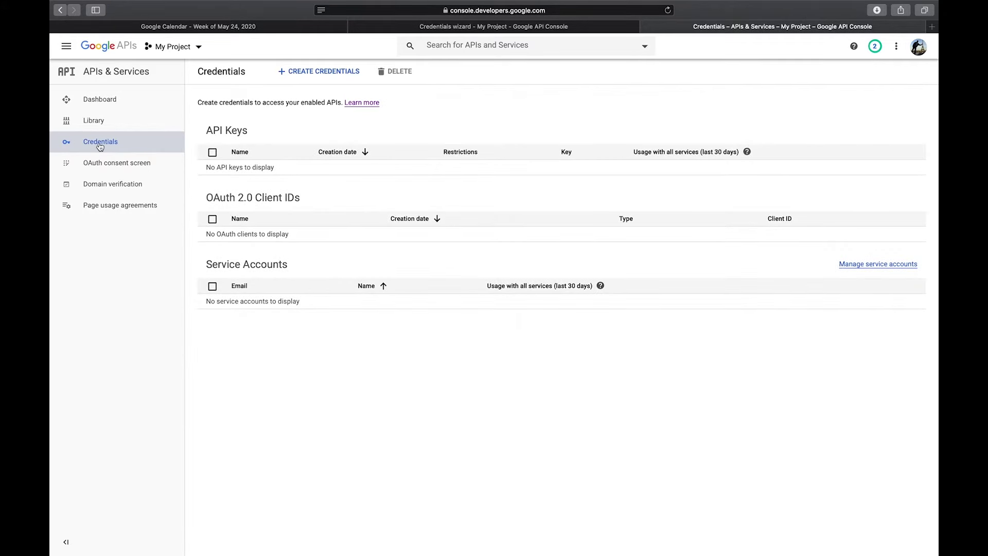
click(318, 75)
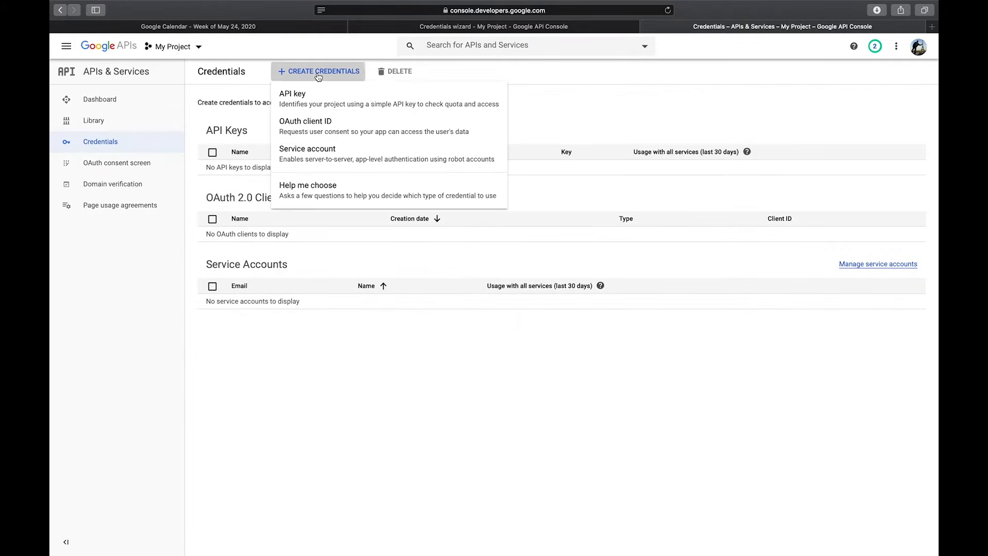
click(318, 127)
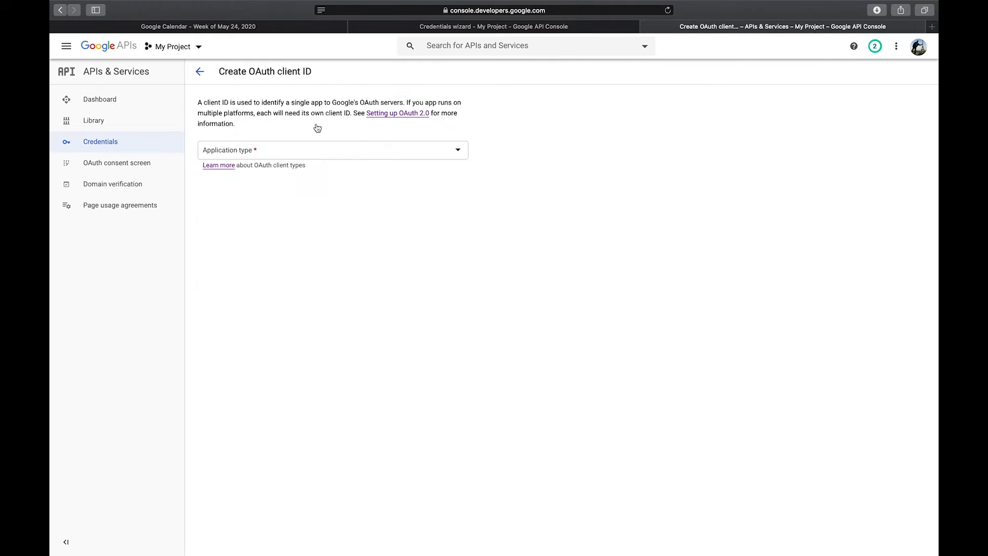
click(409, 157)
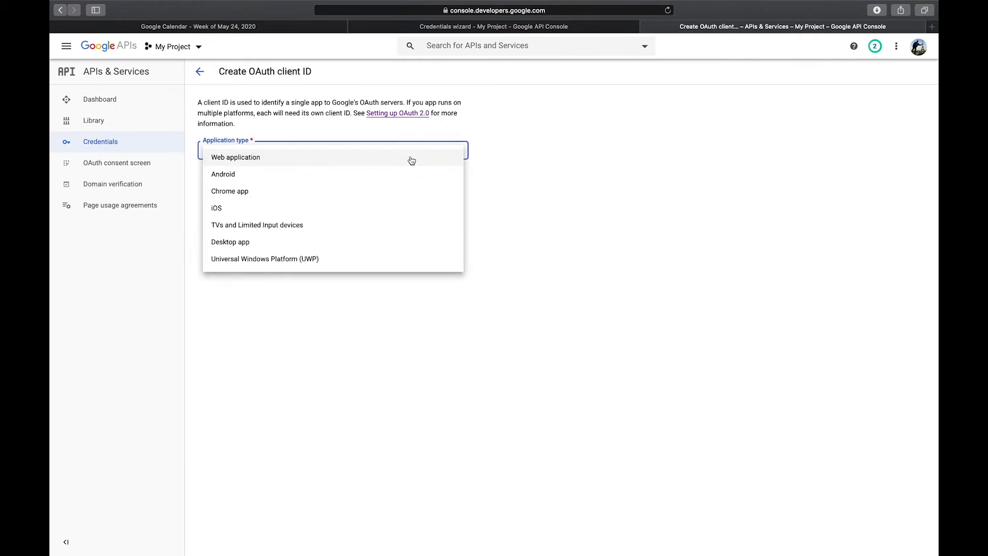
click(392, 229)
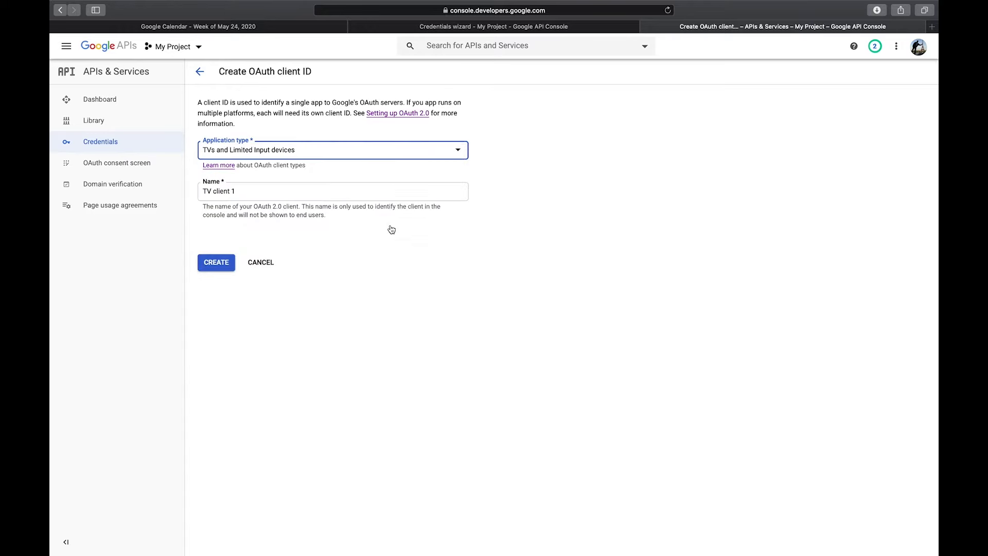
triple_click(349, 193)
text(HA_CALENDAR)
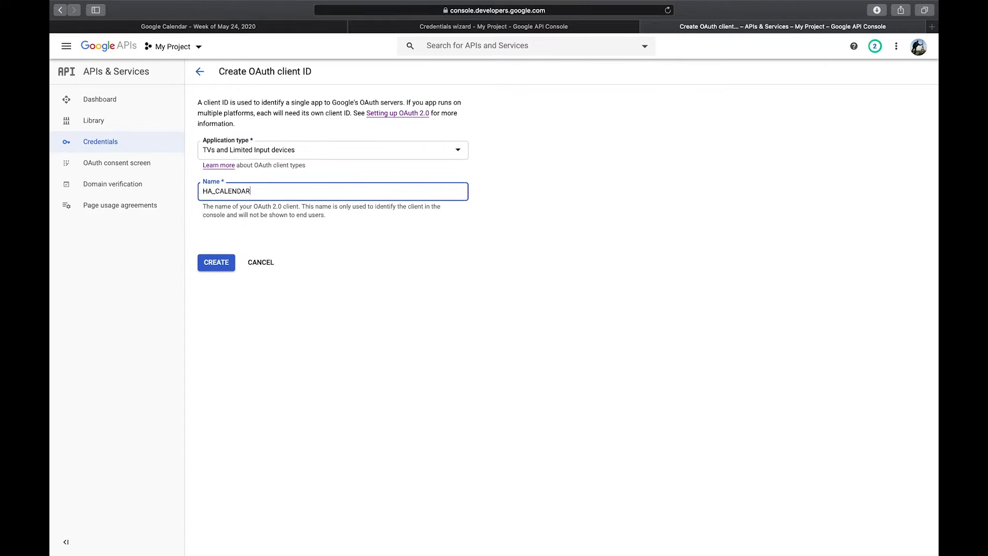
click(222, 262)
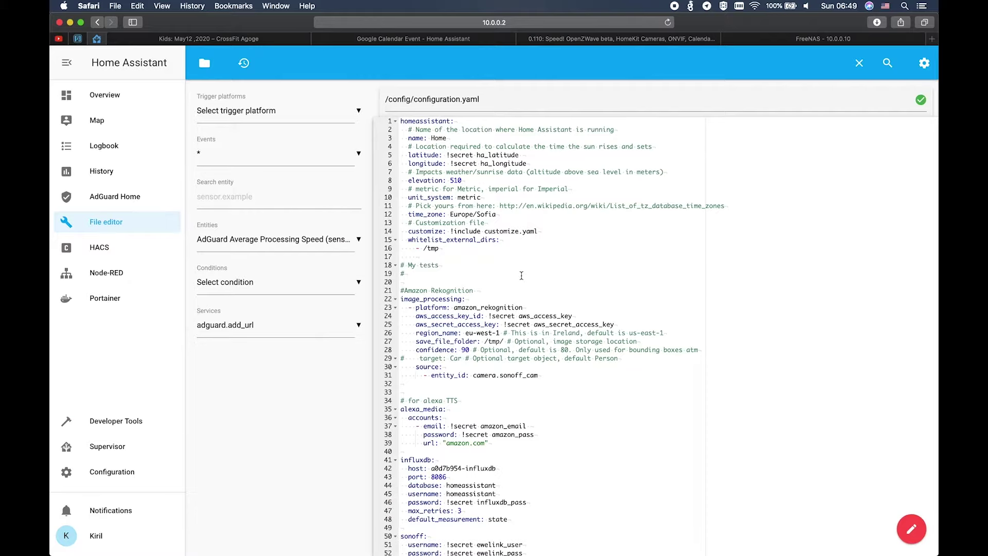
- Copy the example google entry from the Google Calendar Event documentation into configuration.yaml, below the "My tests" comment
click(522, 275)
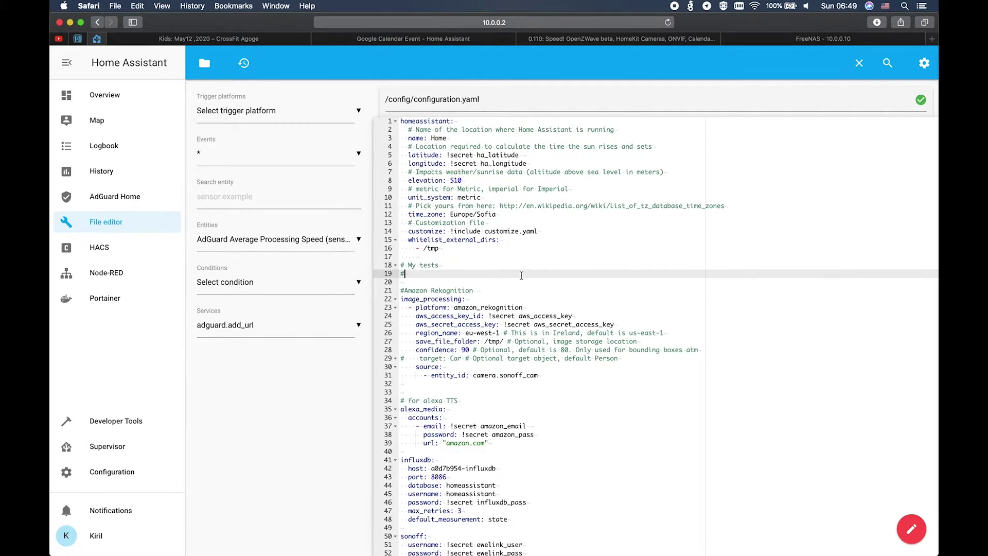
key(Return)
key(Return)
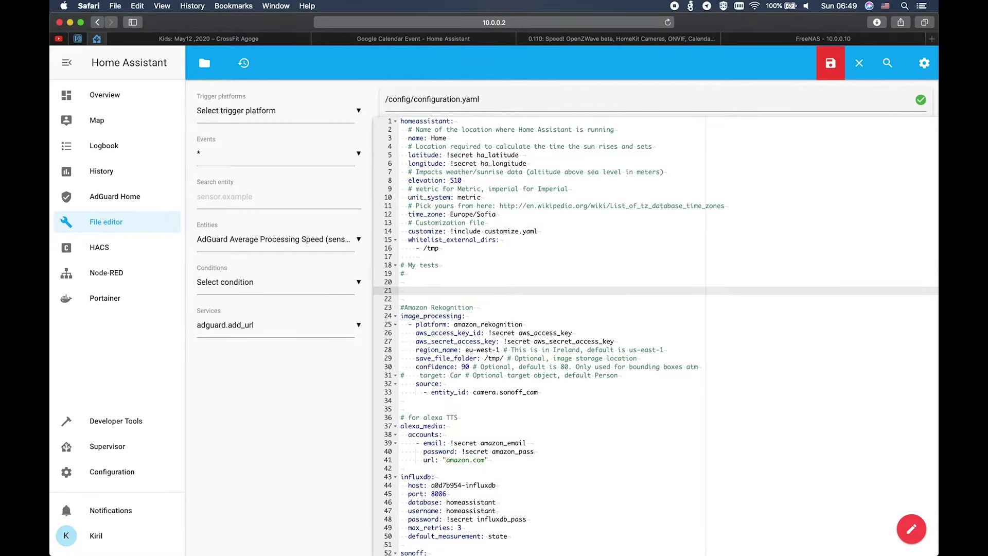
click(447, 40)
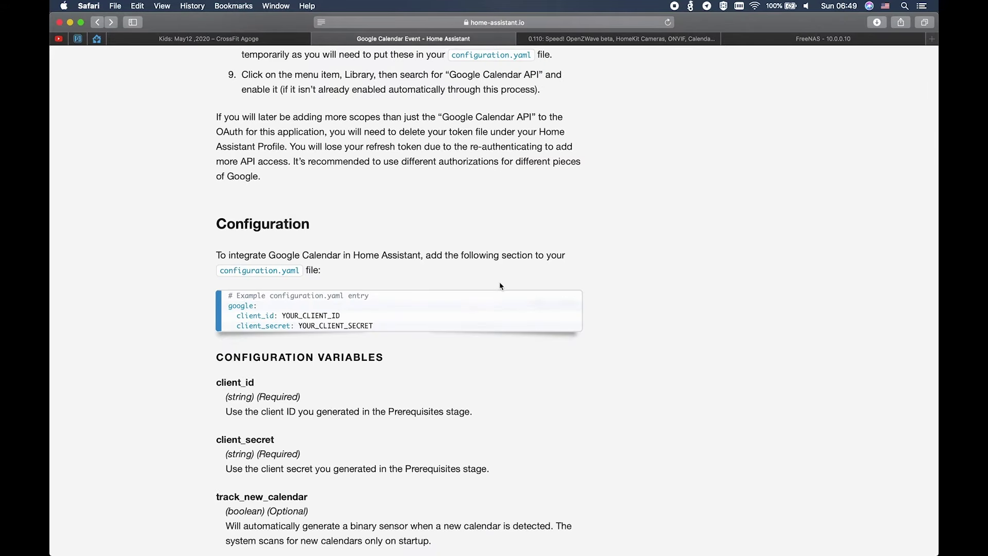
click(566, 303)
click(97, 39)
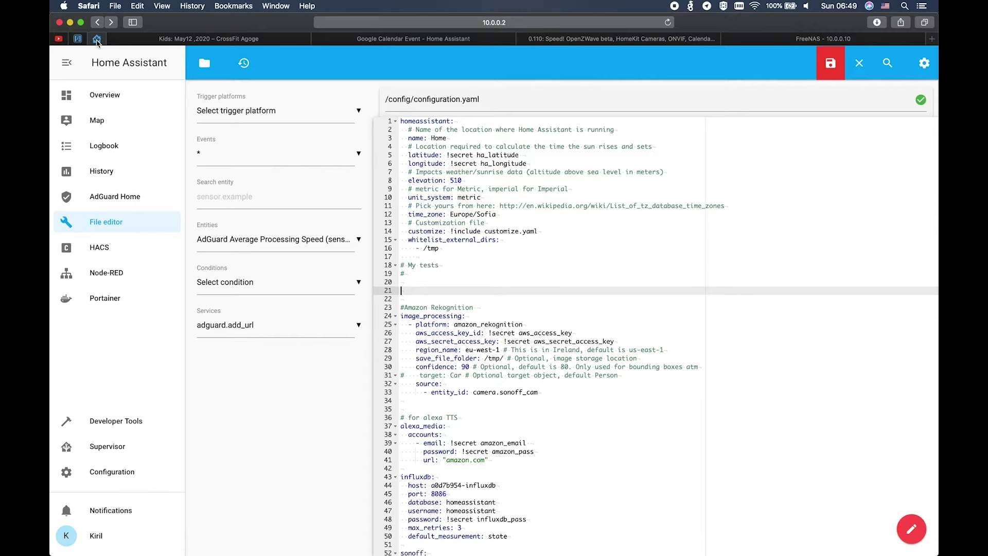
key(super+v)
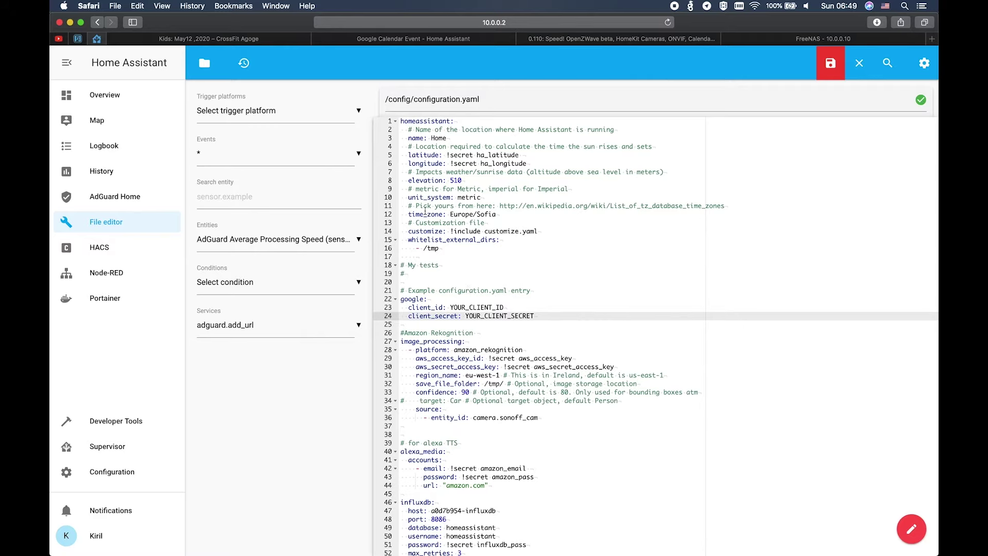
- Replace the google entry's placeholders: client_id with !secret google_client_id_calendar and client_secret with !secret google_client_secret_calendar
double_click(506, 306)
text(!secret )
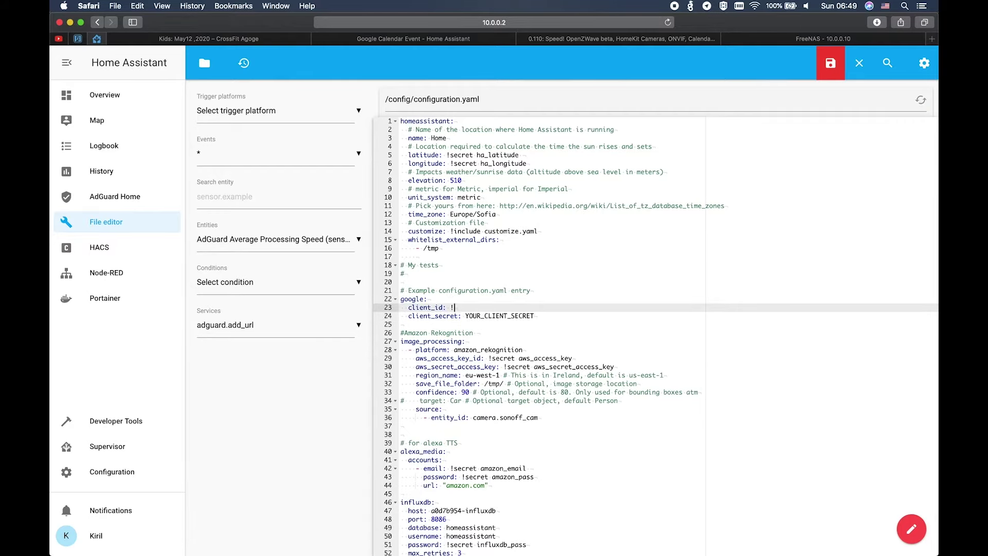
text(google)
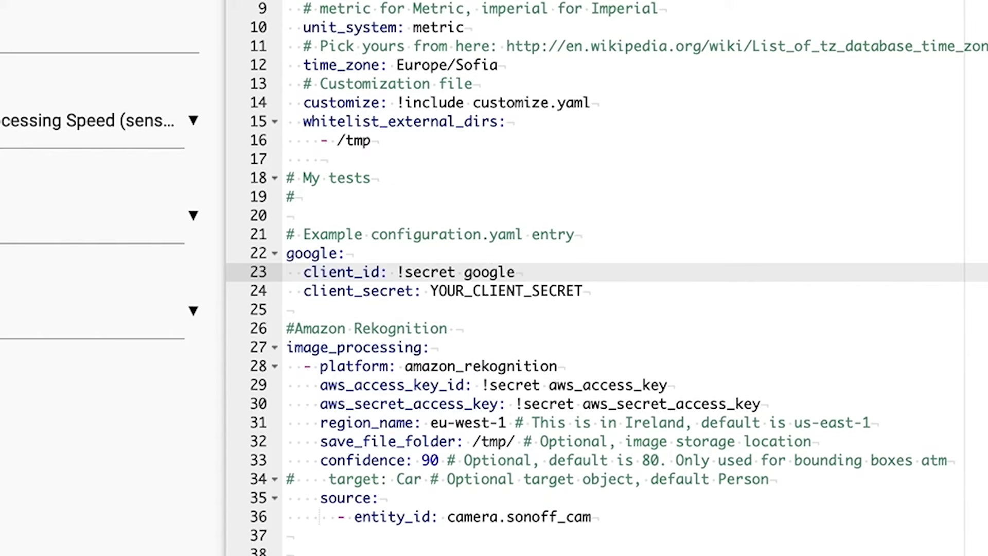
text(_client_id_calendar)
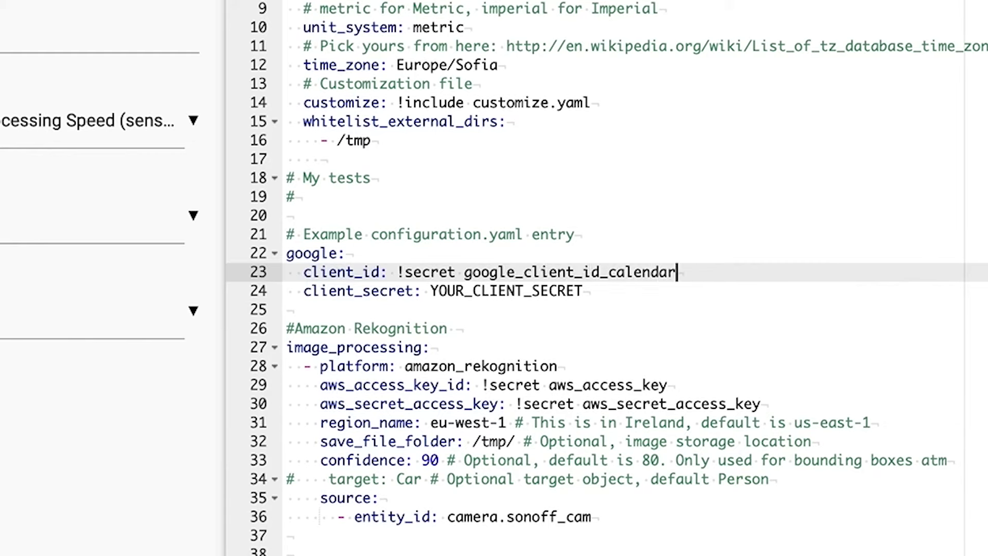
double_click(506, 291)
text(!secret google)
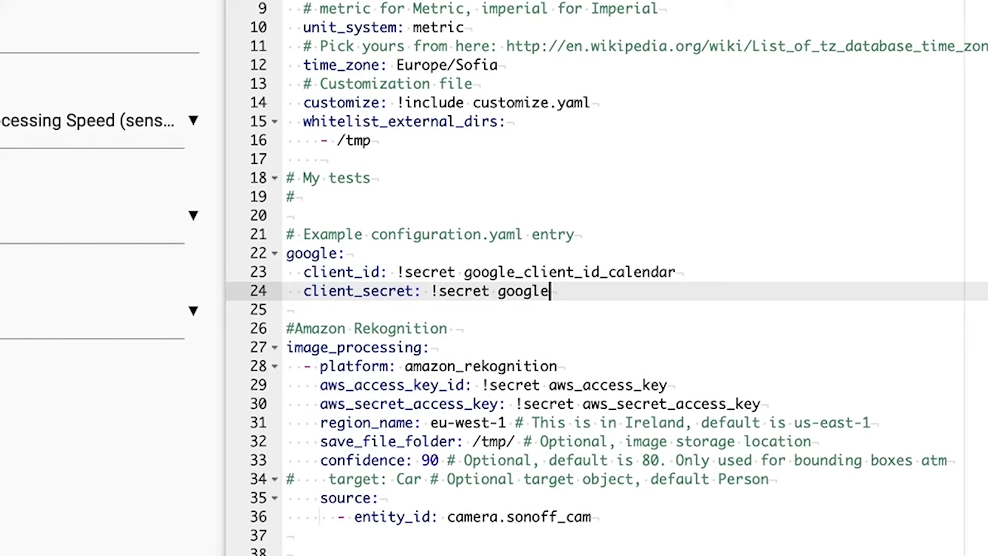
text(_client_secret_calendar)
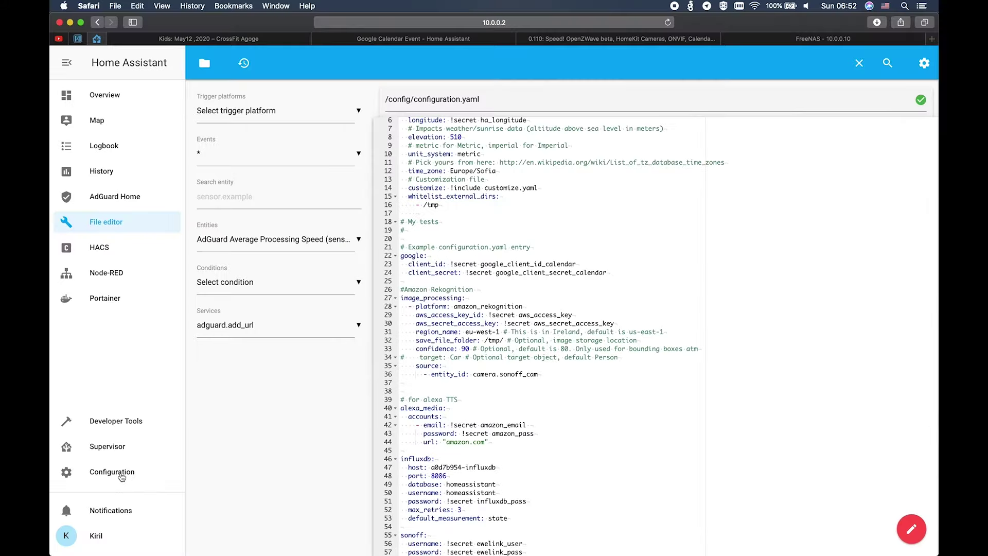
- Check the Home Assistant configuration for validity and restart the server from Server Controls
click(103, 471)
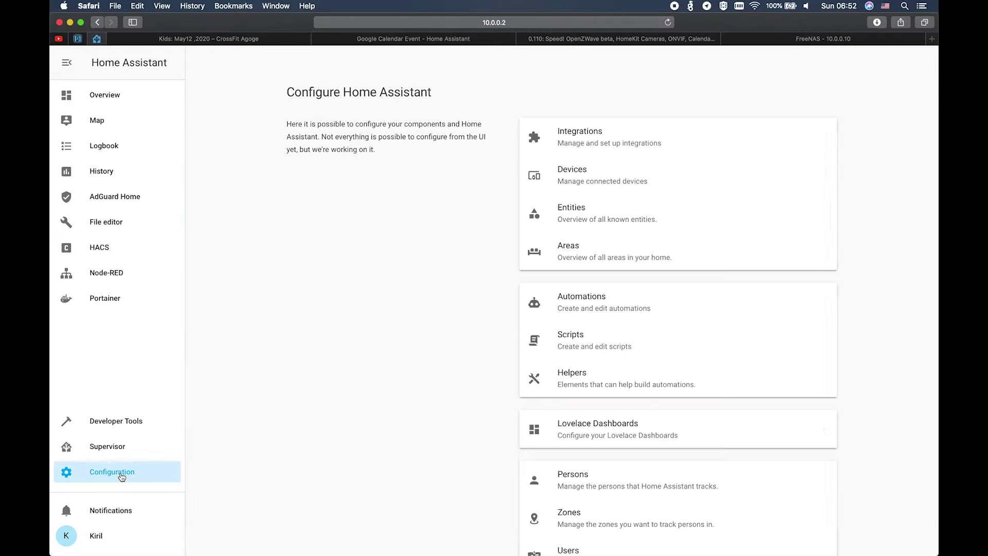
scroll(527, 342, down, 5)
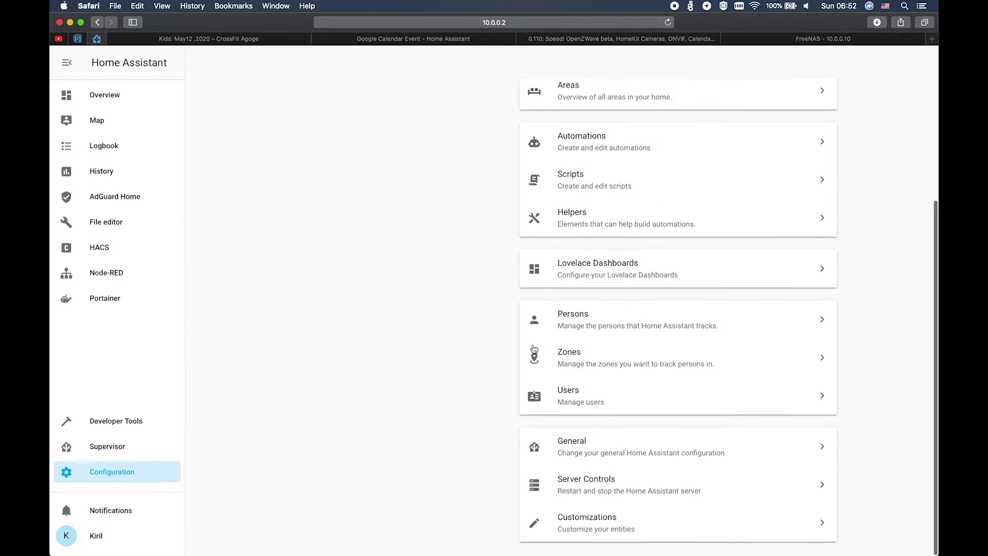
click(590, 484)
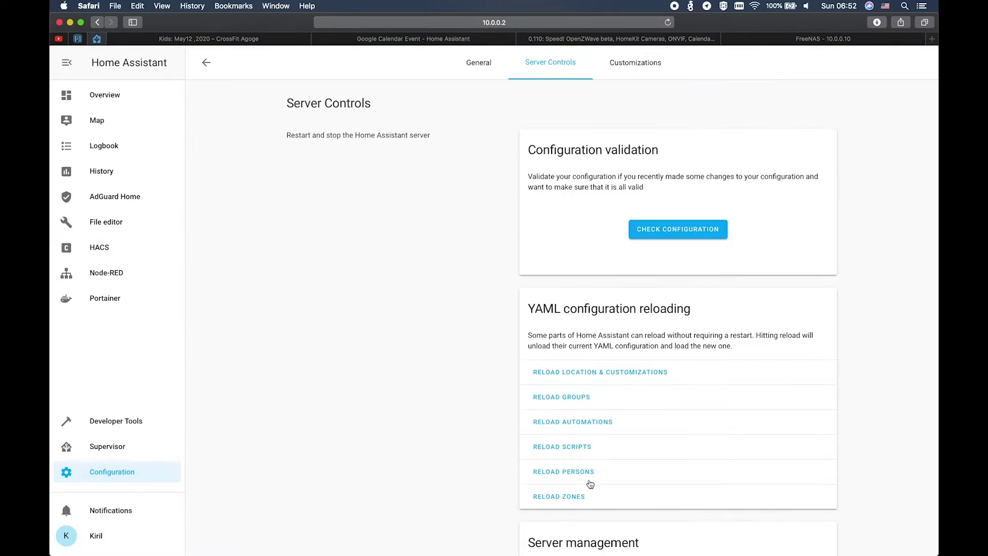
click(672, 237)
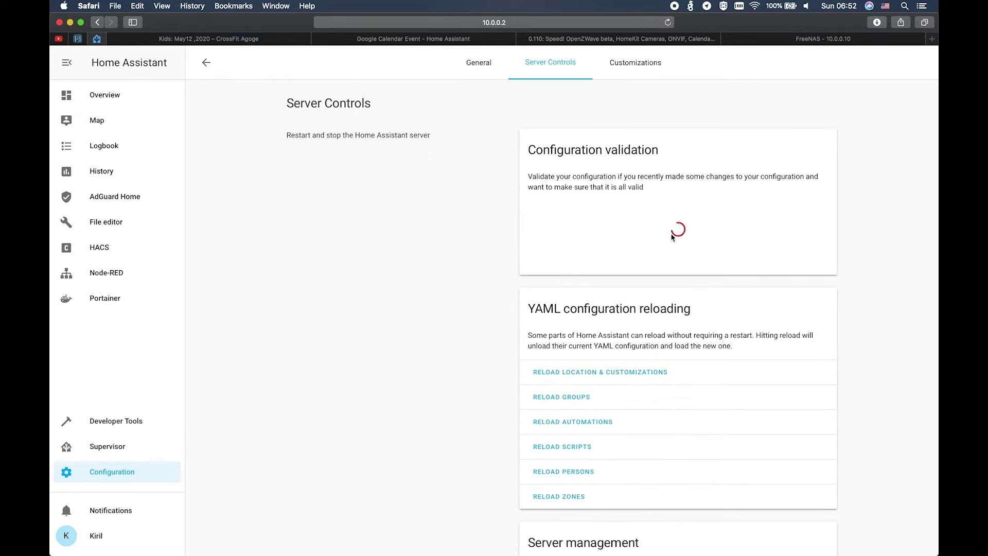
scroll(613, 442, down, 3)
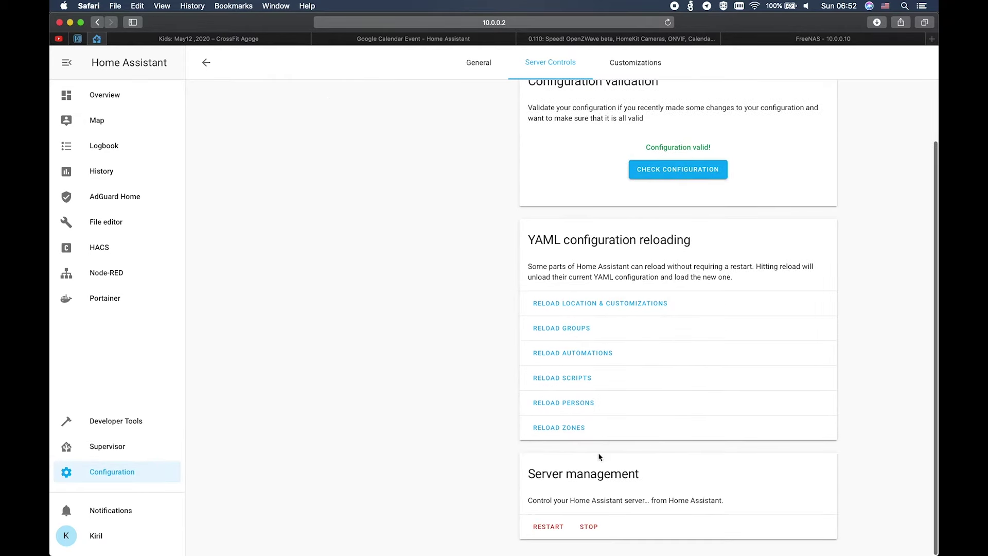
click(549, 526)
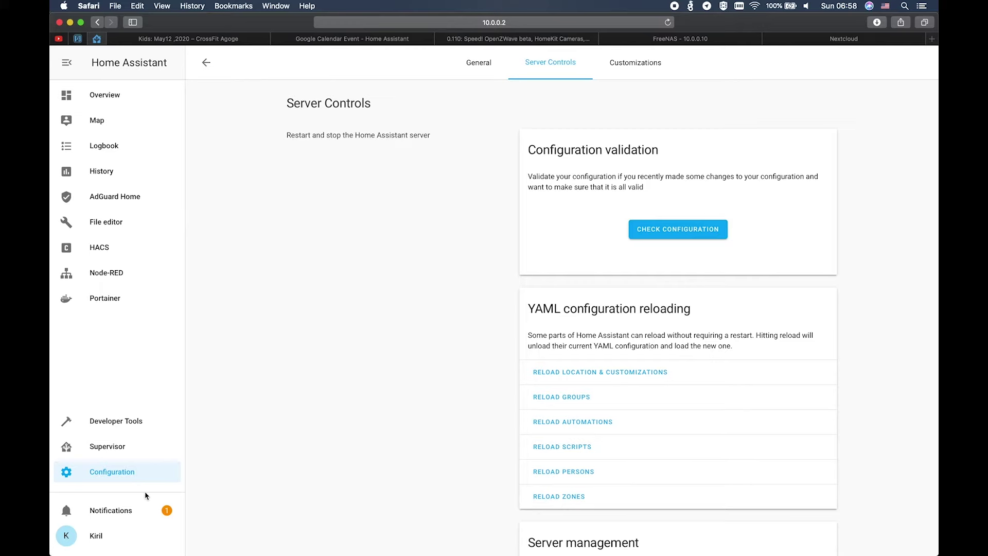
- Open the Google device link from the Google Calendar Setup notification and submit the device verification code
click(120, 512)
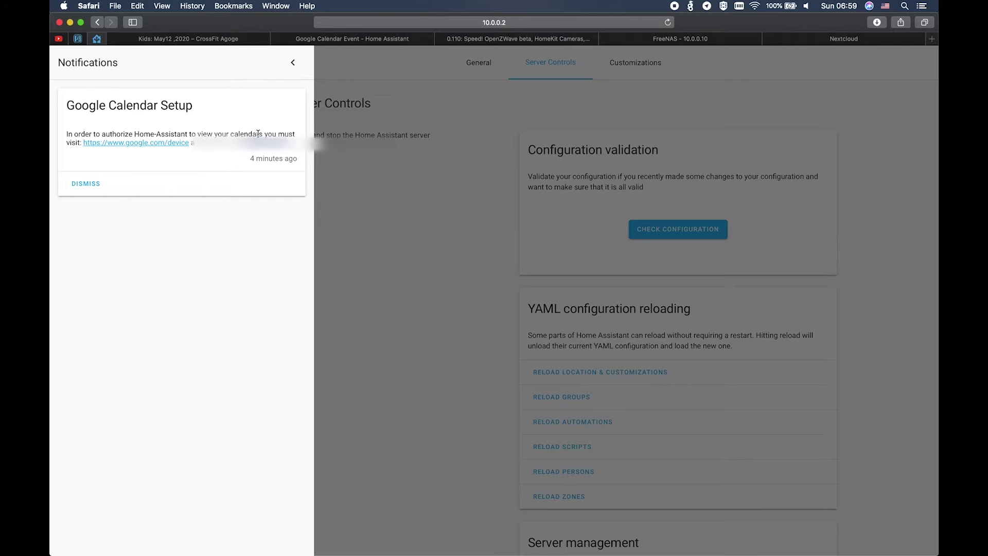
click(157, 148)
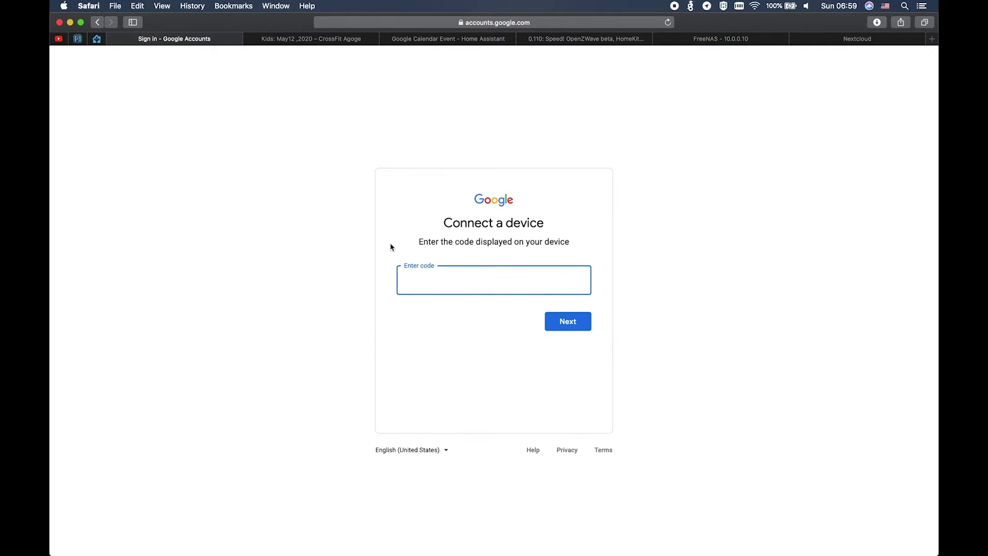
key(super+v)
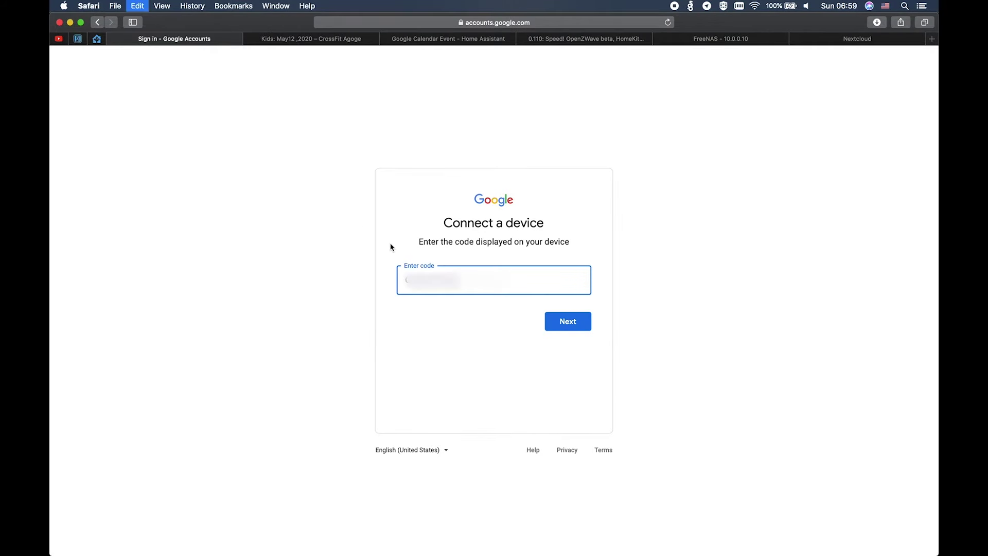
click(568, 322)
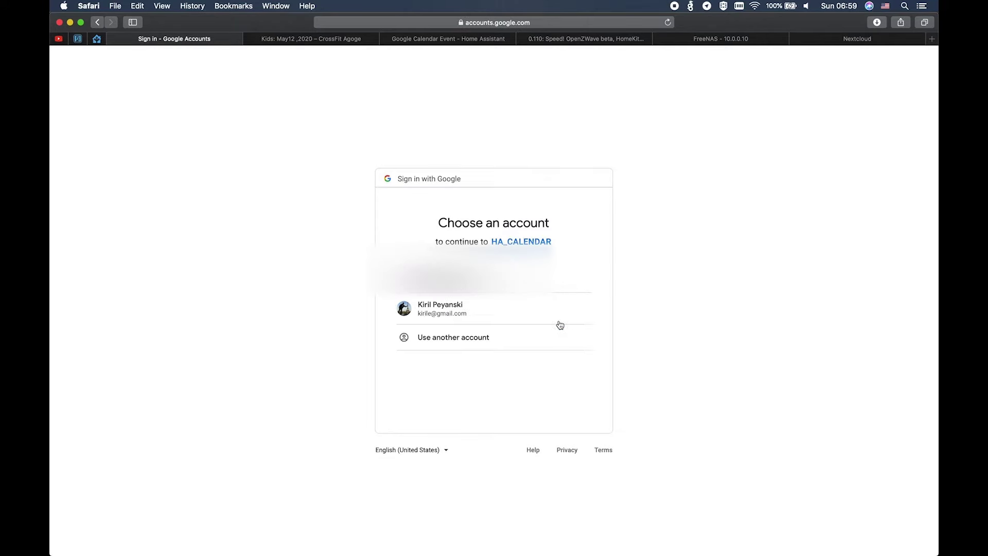
- Choose the personal Google account, proceed past the unverified app warning, and allow HA_CALENDAR to access its calendars
click(533, 321)
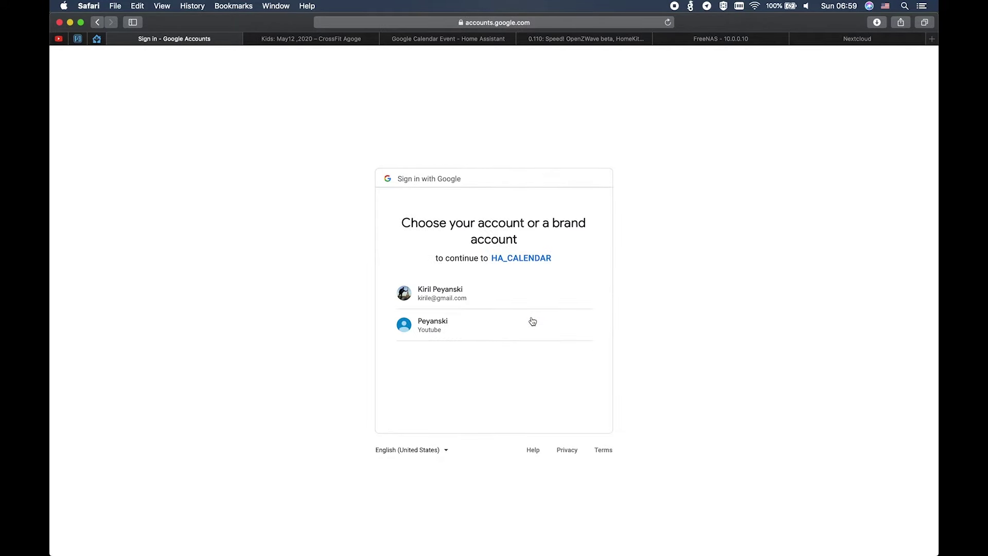
click(514, 295)
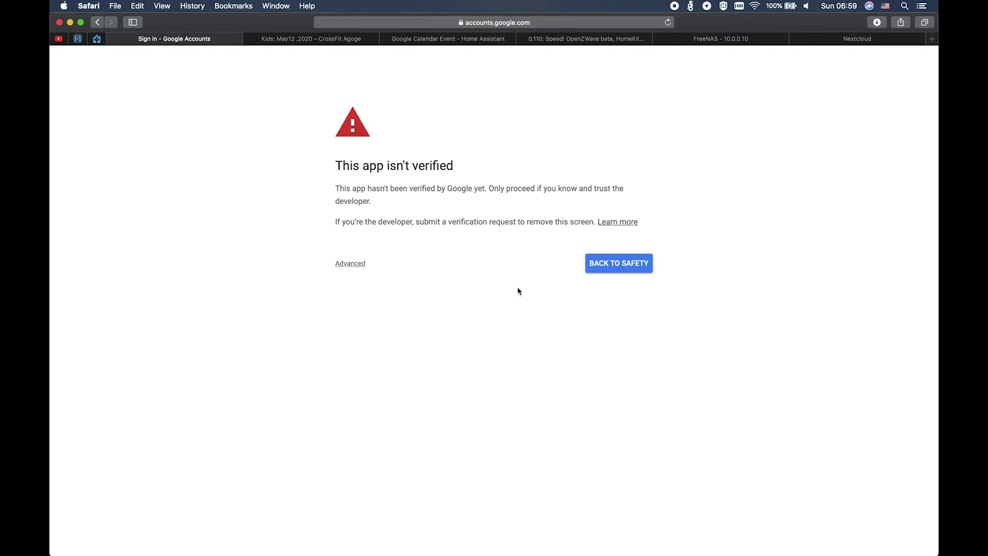
click(357, 266)
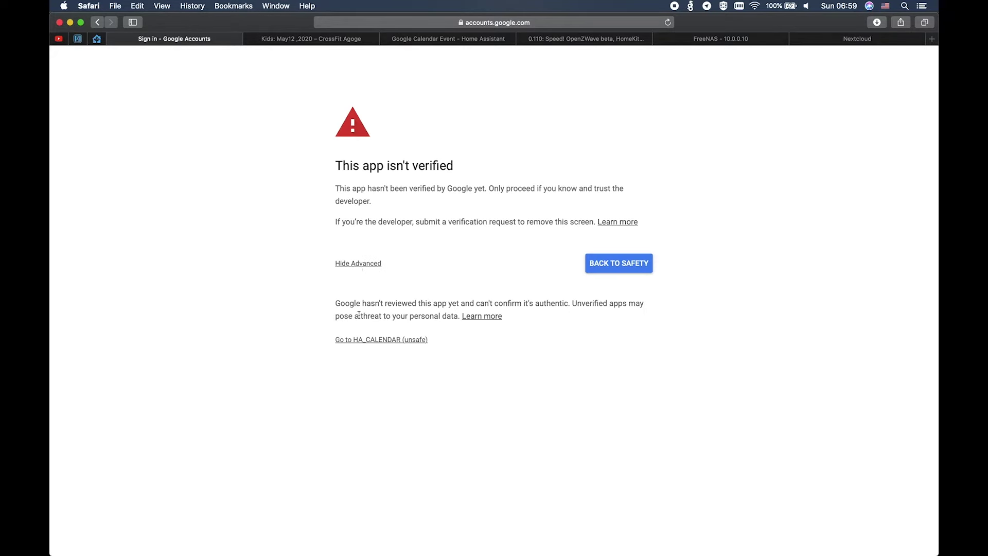
click(372, 341)
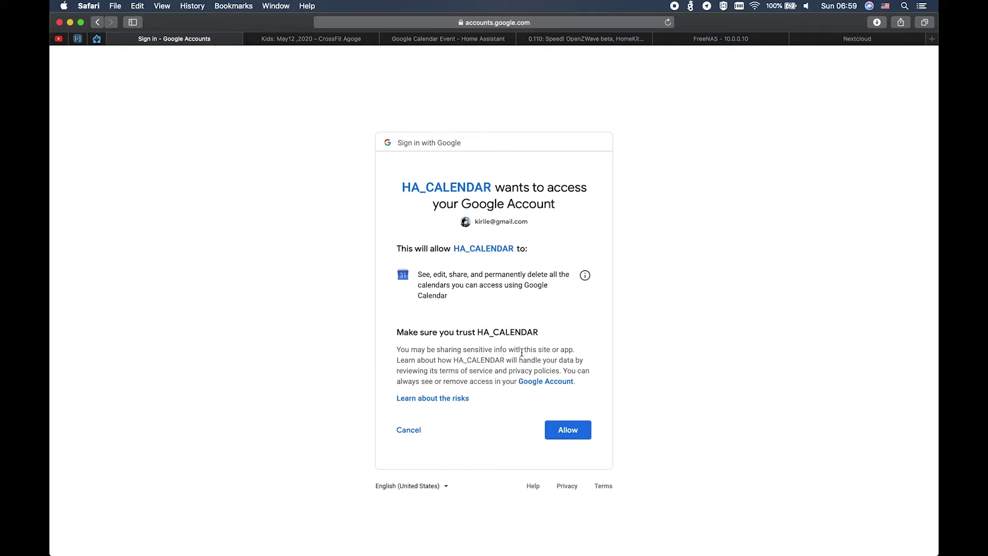
click(564, 433)
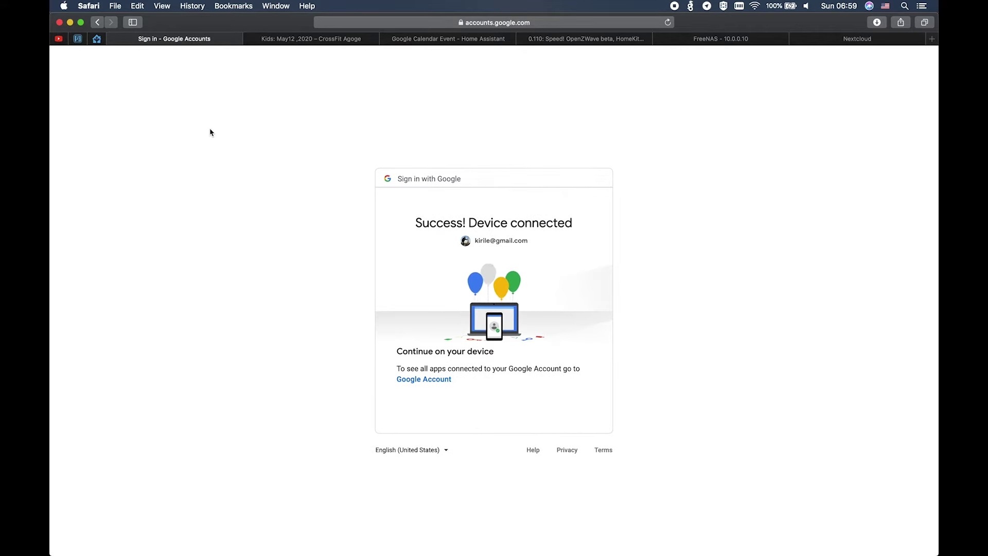
- Return to Home Assistant, dismiss the Google Calendar Setup notification, and open the Calendar page
click(97, 39)
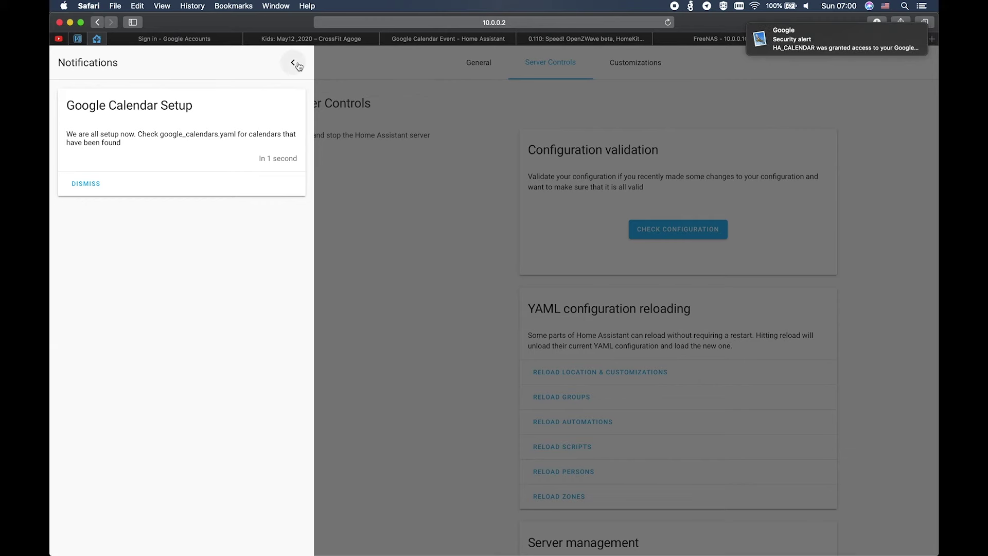
click(90, 183)
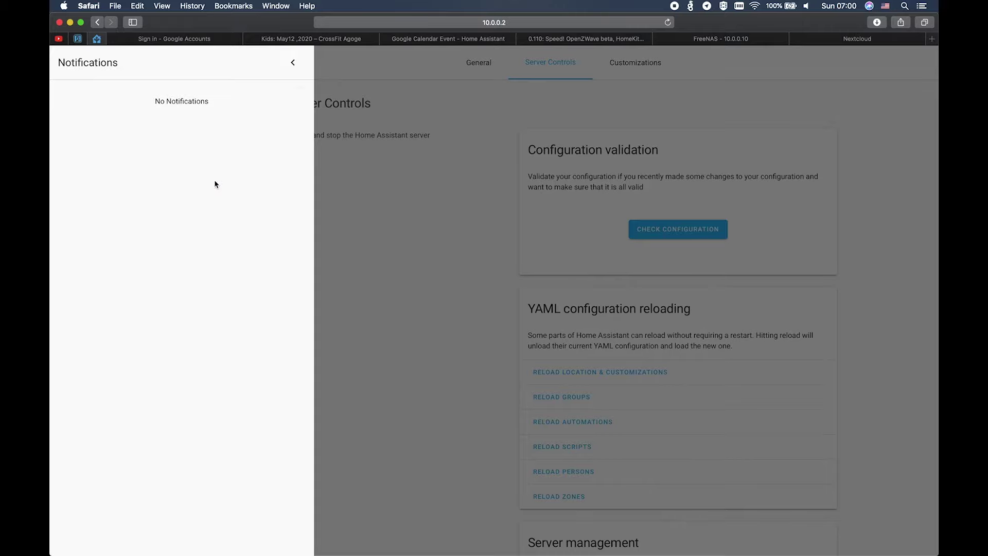
click(388, 195)
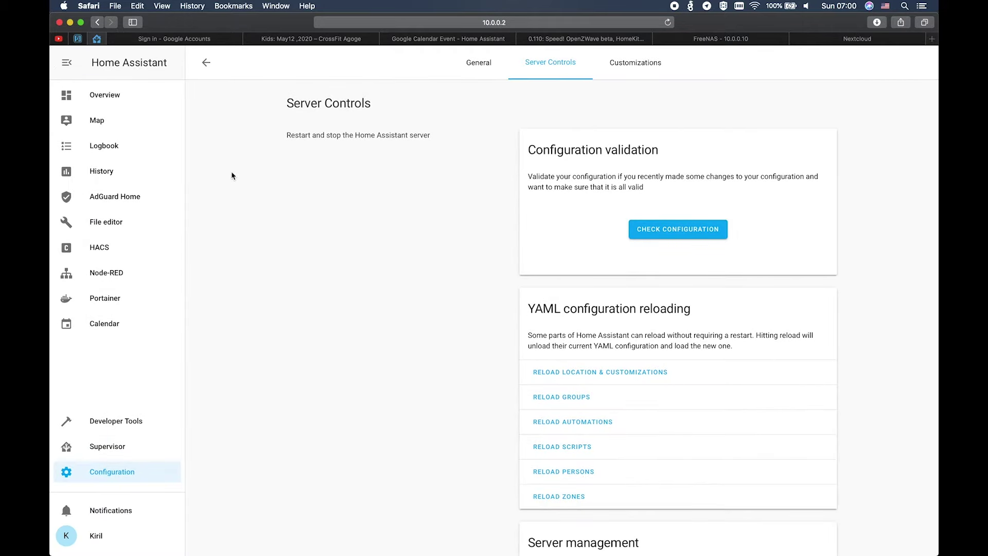
click(111, 327)
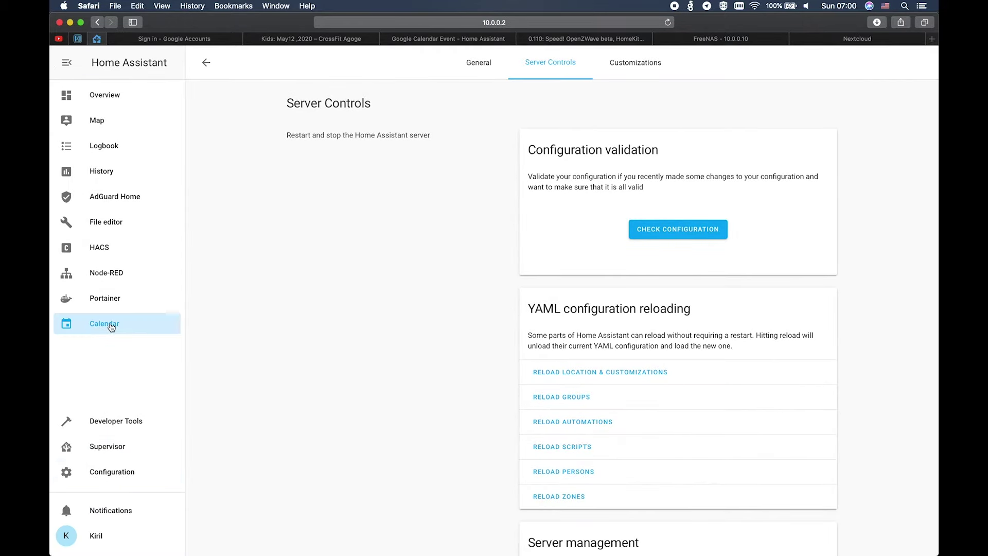